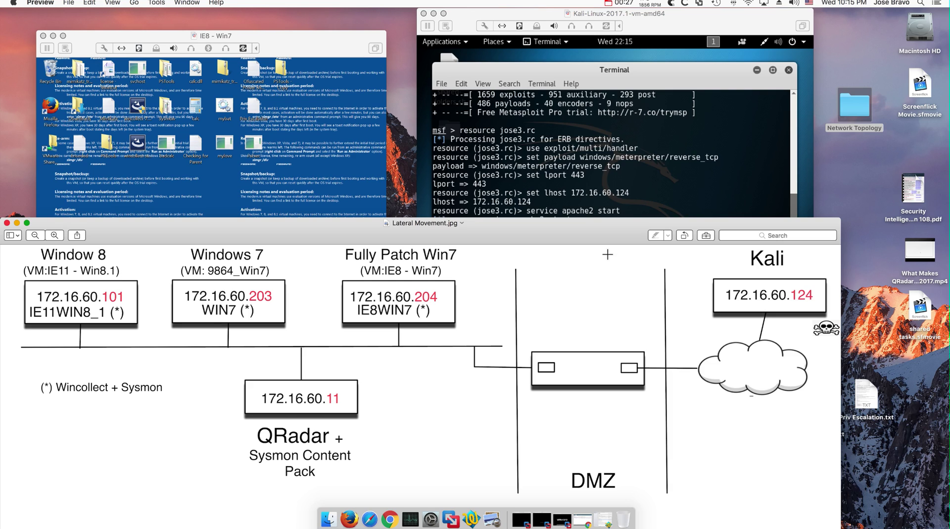
Bring the Kali Metasploit terminal, with its reverse TCP handler job, in front of the diagram
left_click(555, 11)
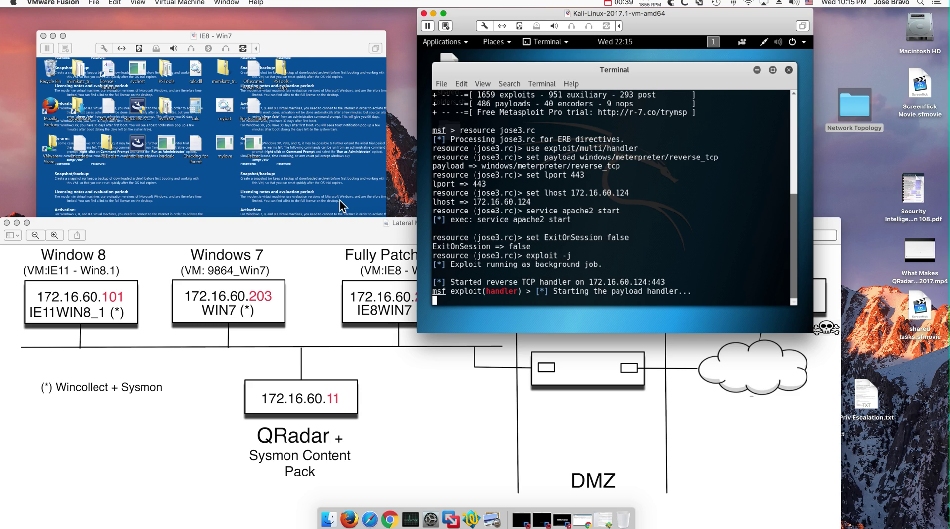
Run mylove as administrator on the IE8-Win7 VM, approve UAC, and return to Kali
left_click(237, 169)
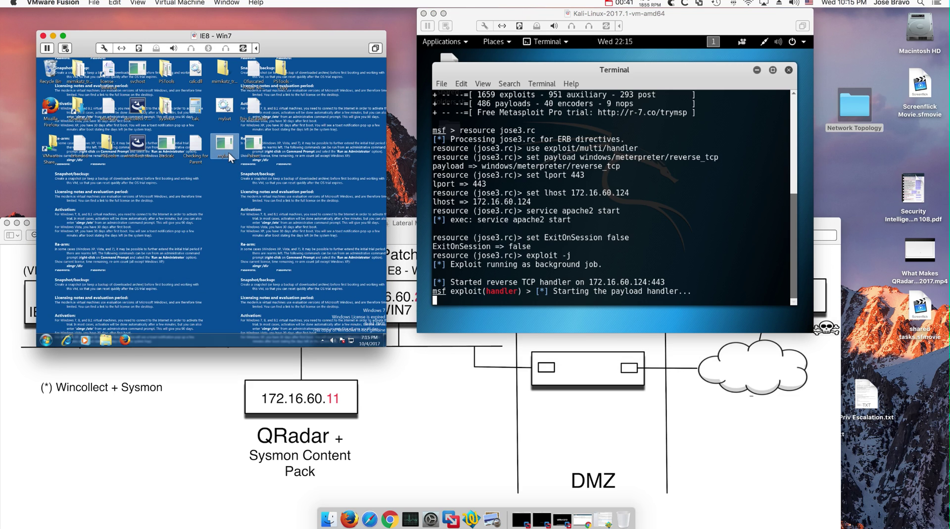
right_click(229, 157)
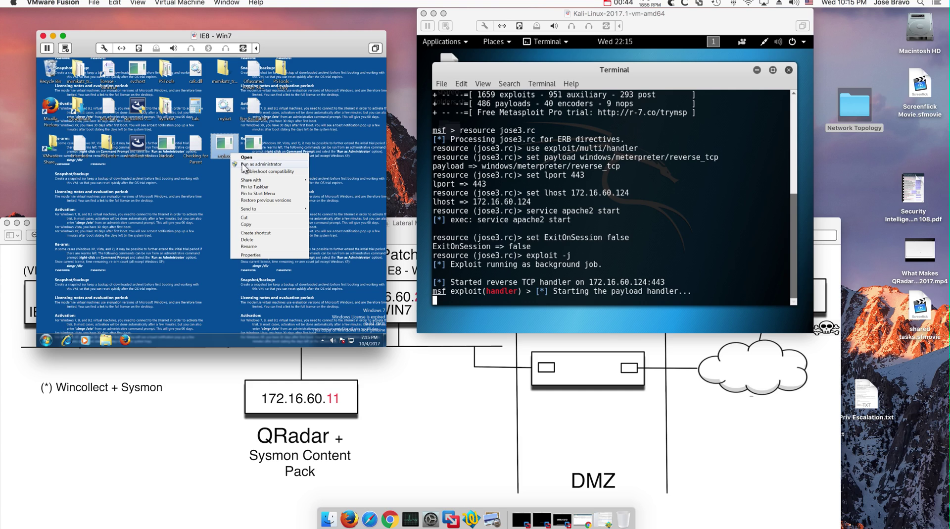
left_click(241, 164)
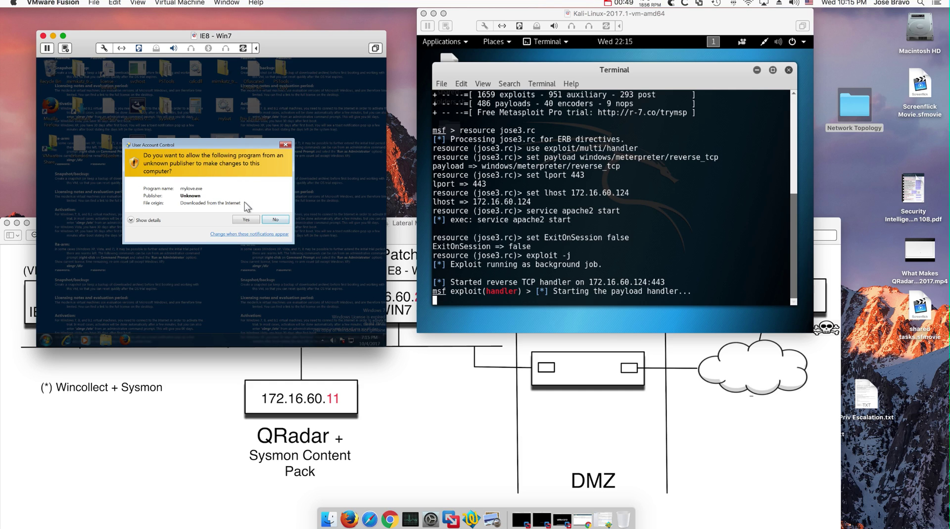
left_click(246, 221)
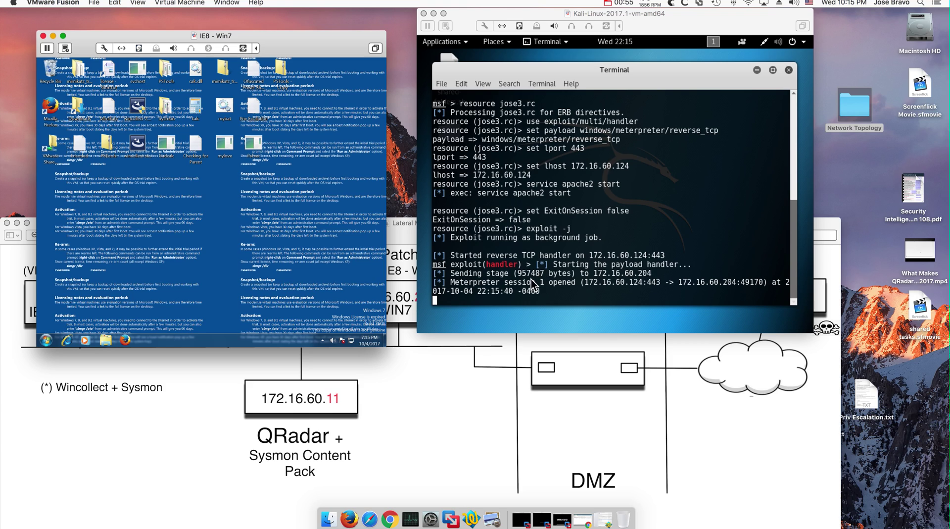
left_click(535, 294)
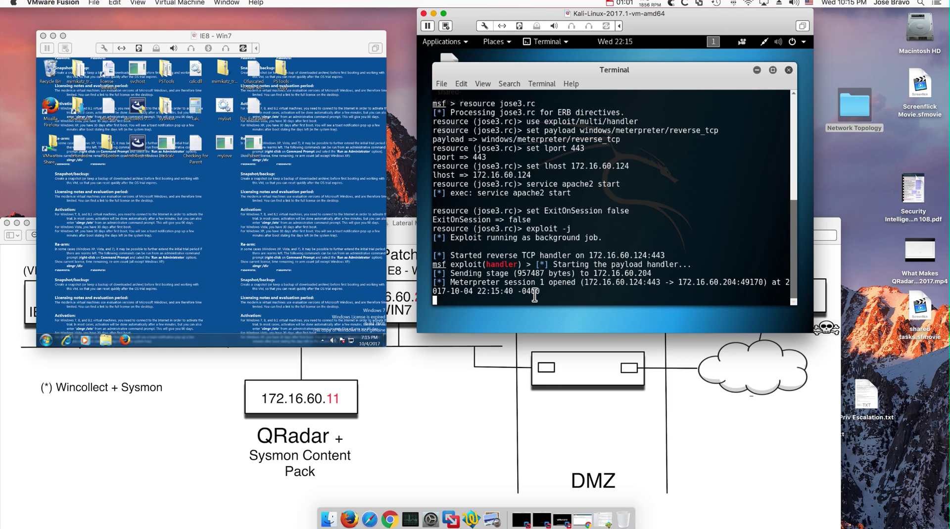
Enter Meterpreter session 1 with 'sessions -i 1', correcting the mistyped 'session' command
key("Return")
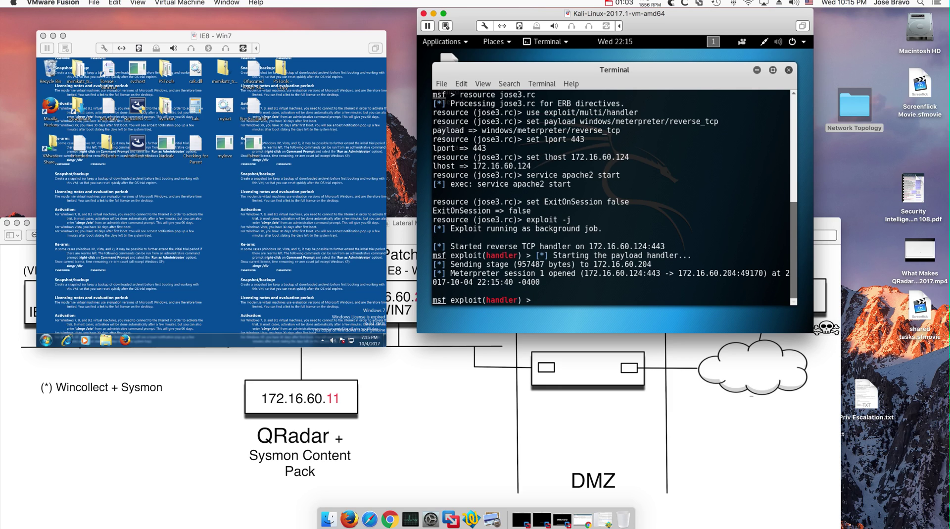
type("sessio")
type("n -i 1")
key("Return")
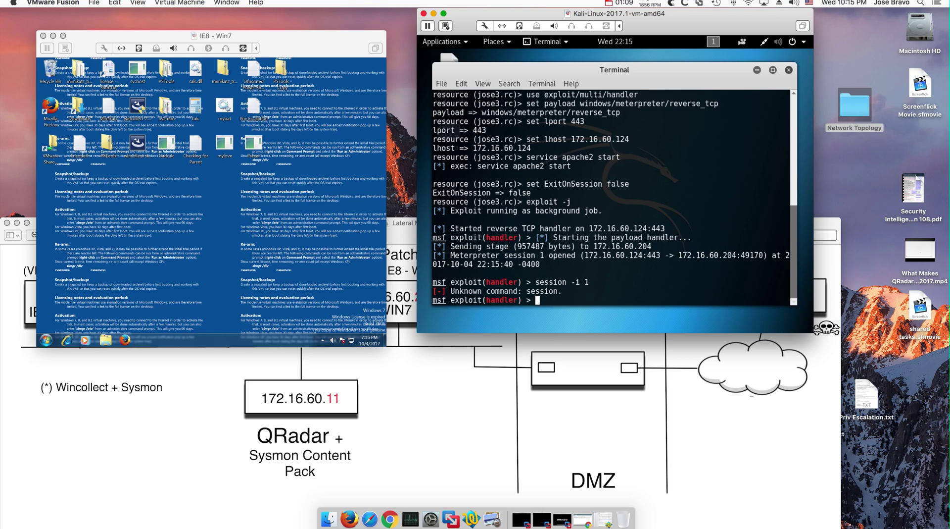
key("Up")
type("s")
key("Return")
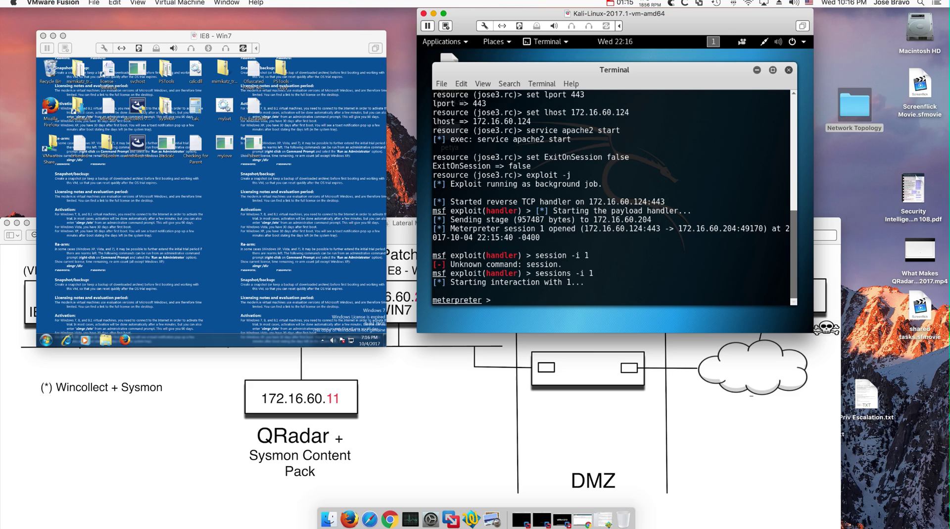
Check the working directory with pwd, change to c:\, and bring the network diagram forward
type("pwd")
key("Return")
type("c")
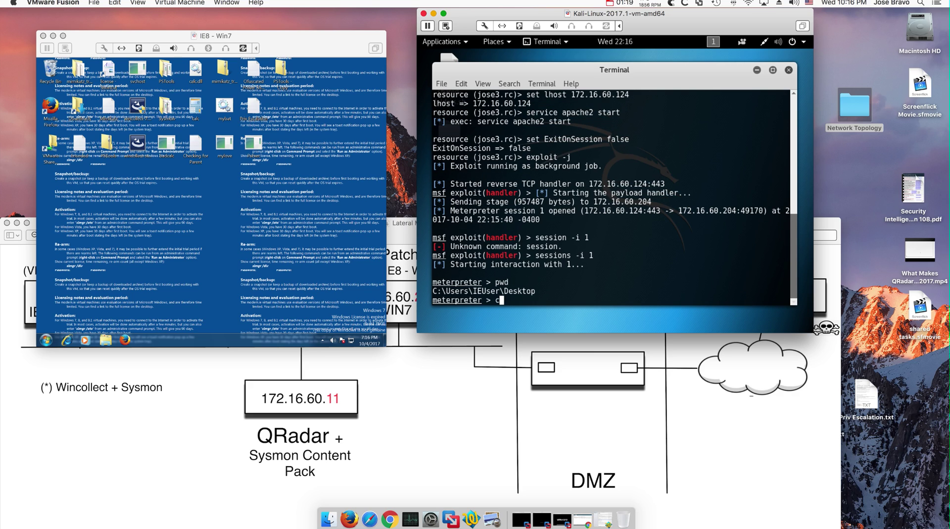
type("d c:\\")
key("Return")
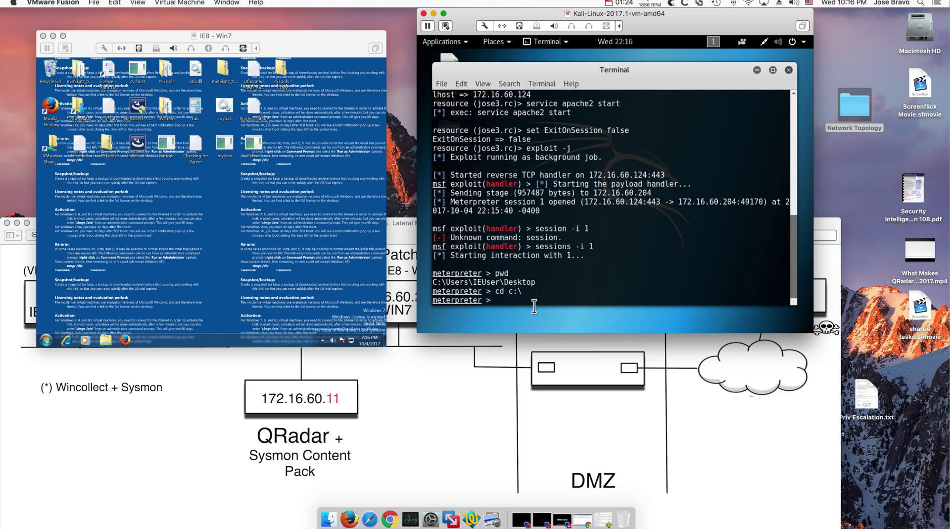
left_click(468, 401)
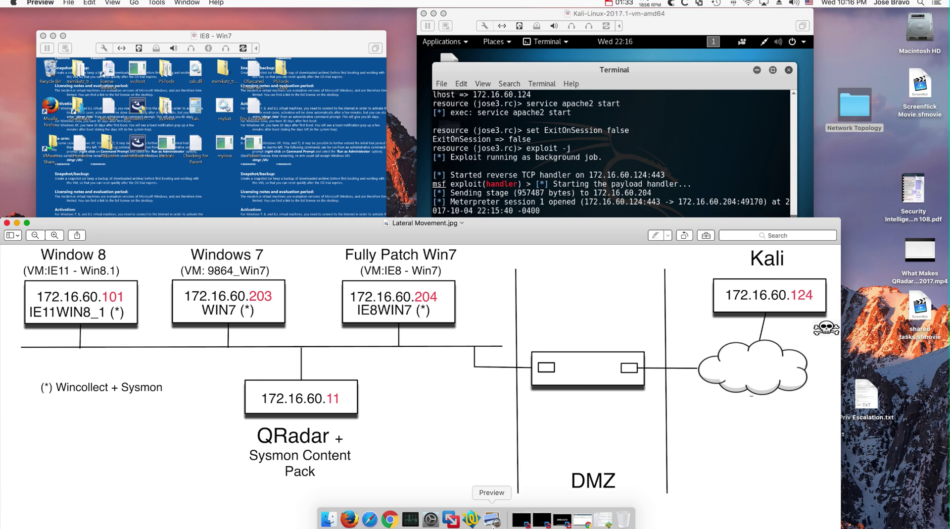
left_click(471, 519)
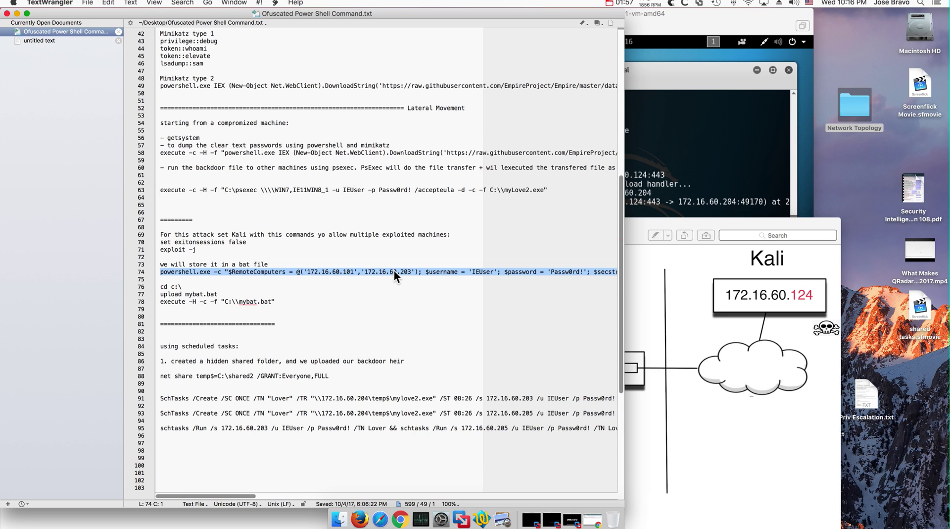
scroll(433, 273, "right", 5)
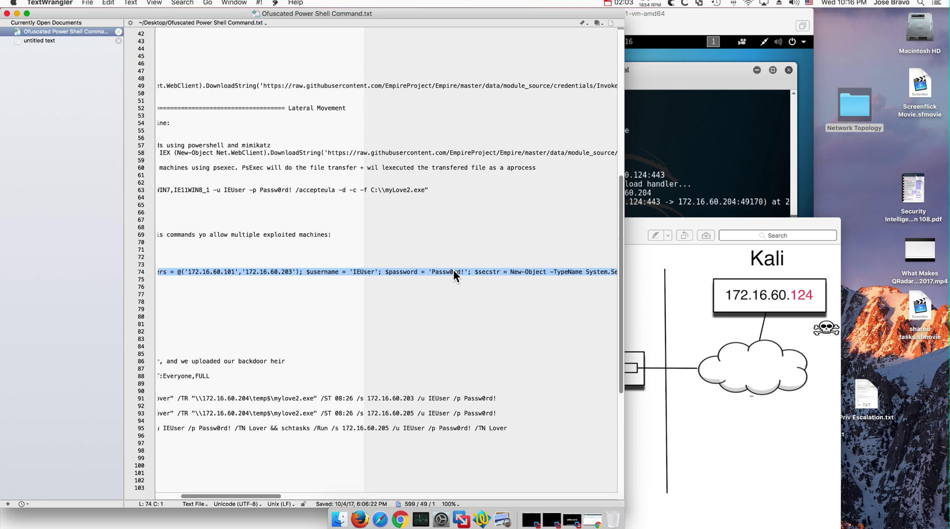
scroll(454, 269, "right", 5)
scroll(453, 270, "right", 5)
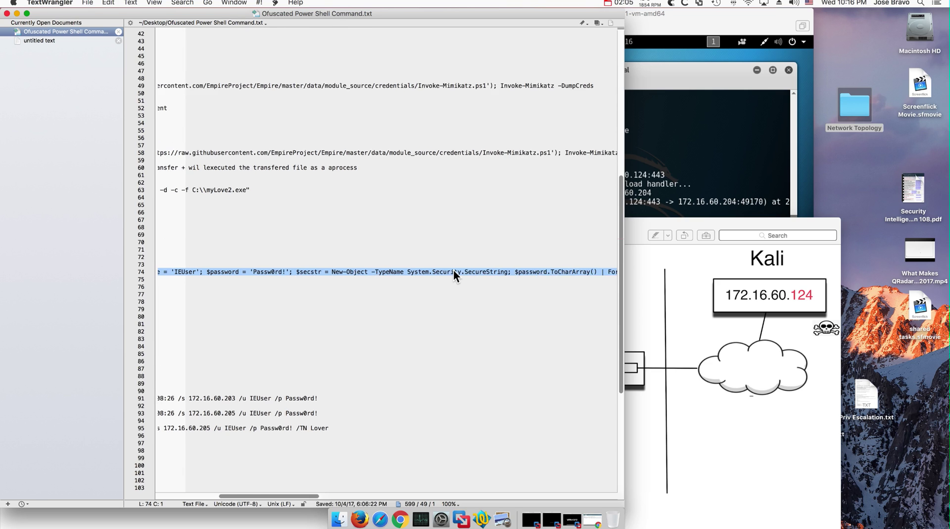
scroll(454, 269, "right", 5)
scroll(453, 269, "right", 3)
scroll(453, 269, "right", 3)
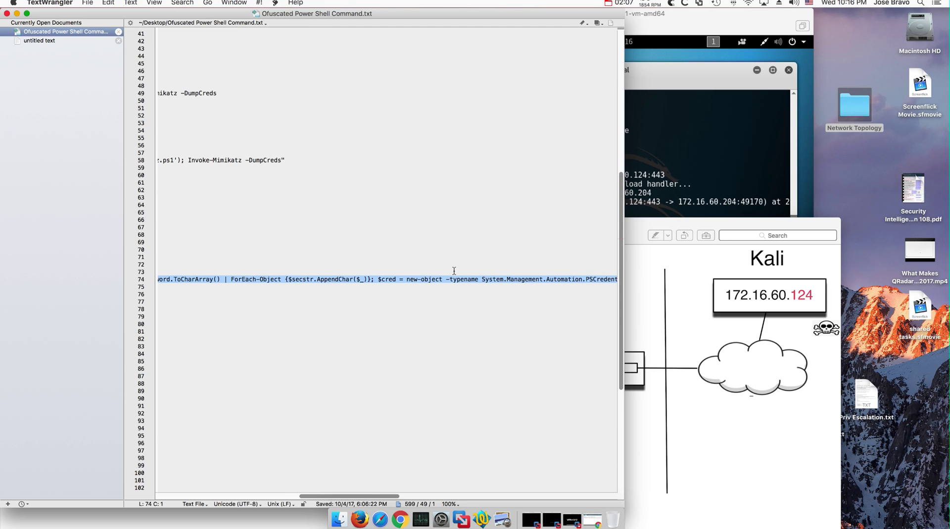
scroll(454, 271, "right", 4)
scroll(454, 270, "right", 4)
scroll(454, 271, "right", 4)
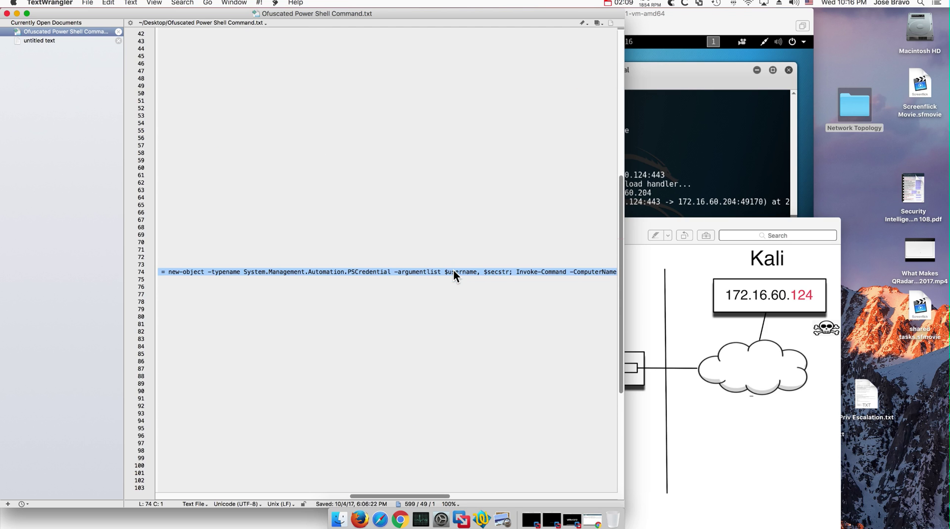
scroll(454, 271, "right", 4)
scroll(454, 269, "right", 3)
scroll(453, 269, "right", 3)
scroll(453, 270, "right", 3)
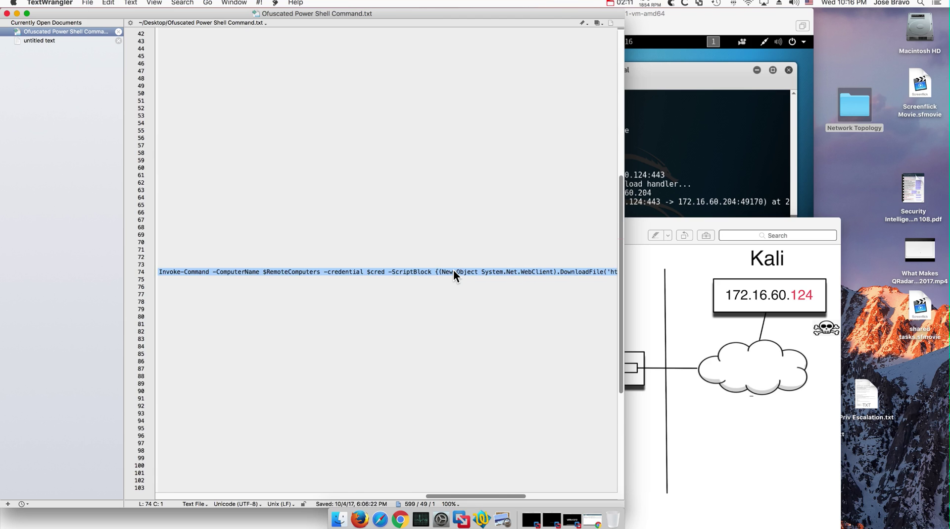
scroll(454, 270, "right", 3)
scroll(454, 269, "right", 4)
scroll(453, 270, "right", 4)
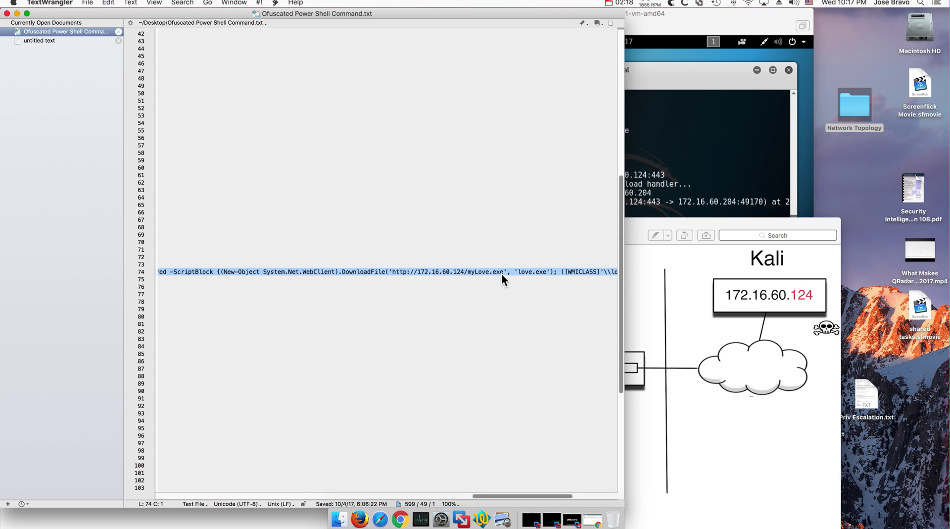
scroll(503, 272, "right", 5)
scroll(503, 271, "up", 1)
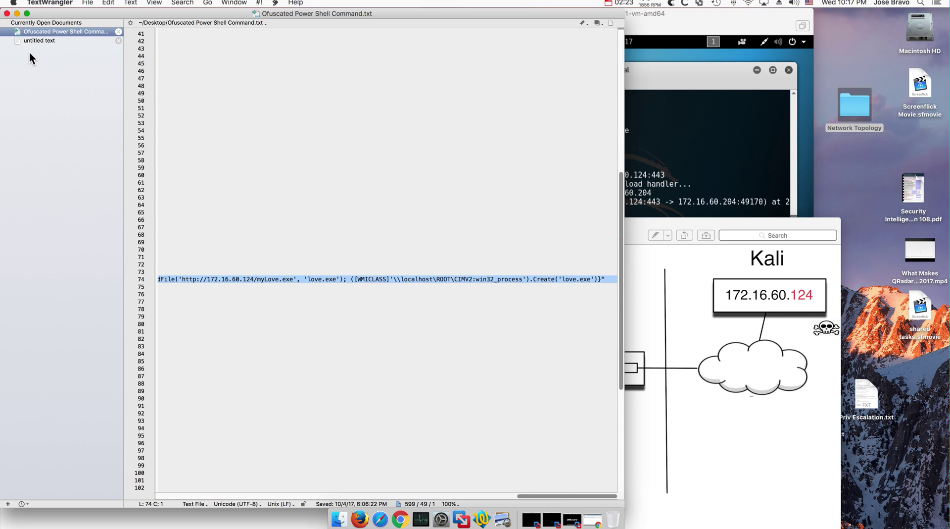
left_click(16, 13)
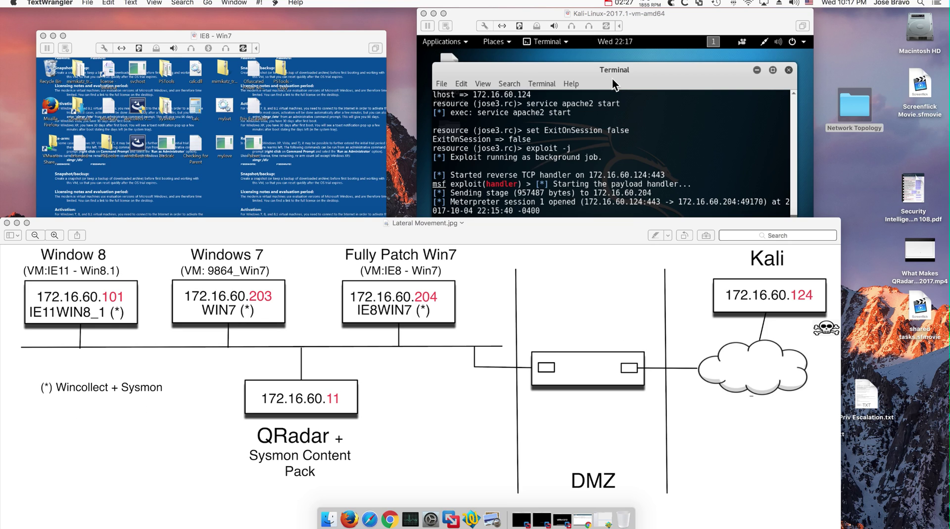
Display the contents of mybat.bat with cat in a new Kali terminal
left_click(622, 79)
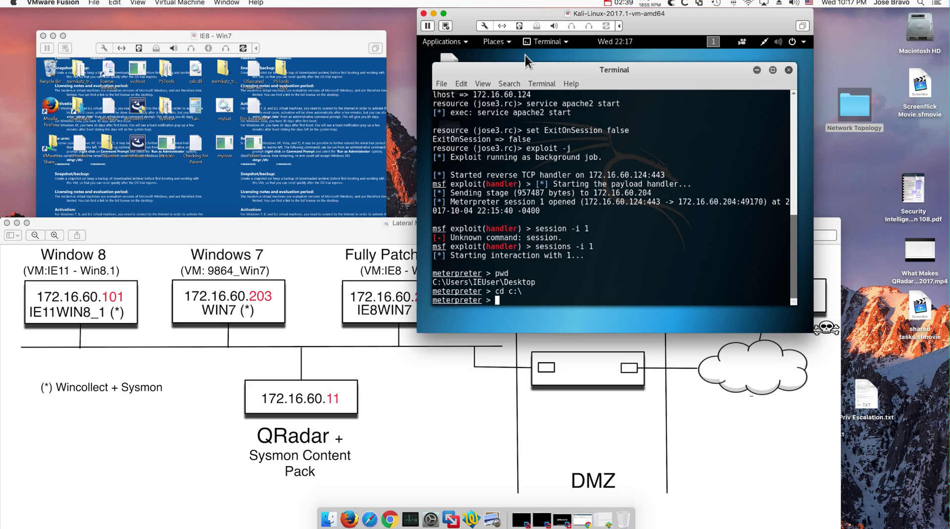
left_click(444, 85)
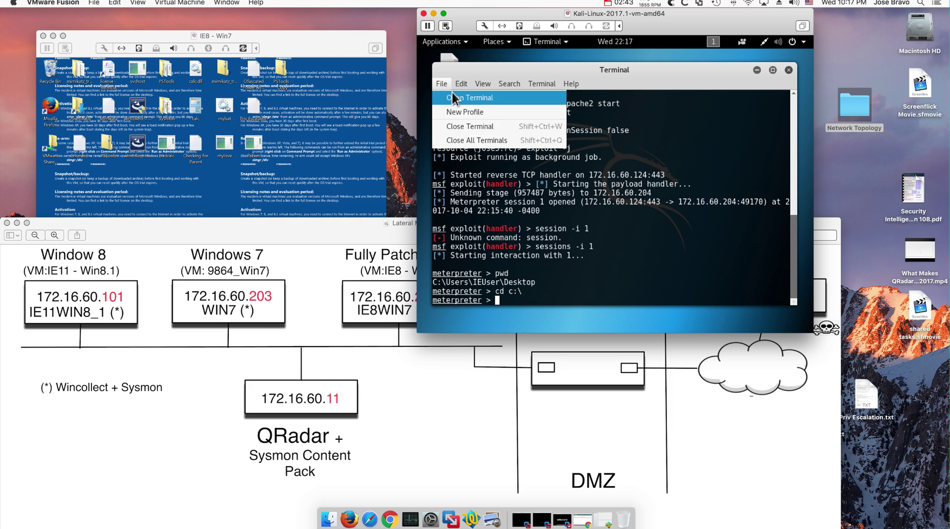
left_click(452, 93)
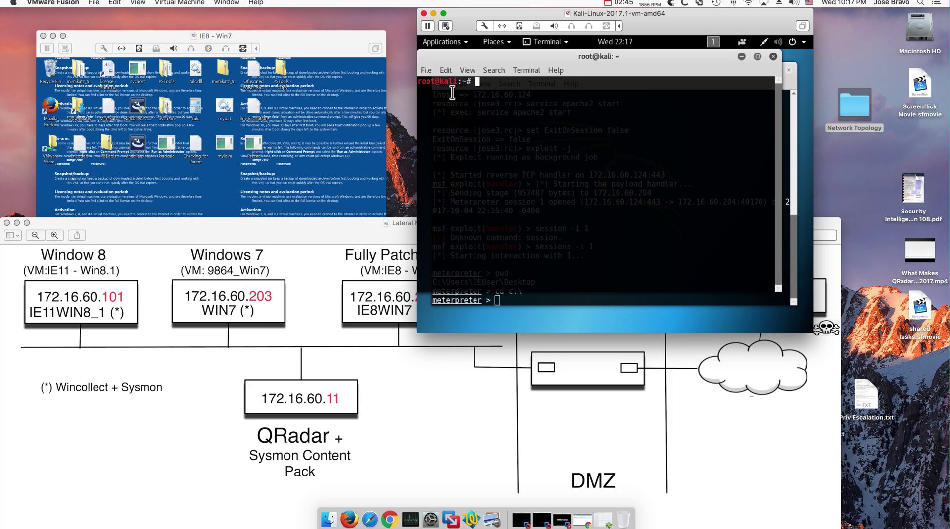
type("cat ")
type("my")
type("ba")
key("Tab")
key("Return")
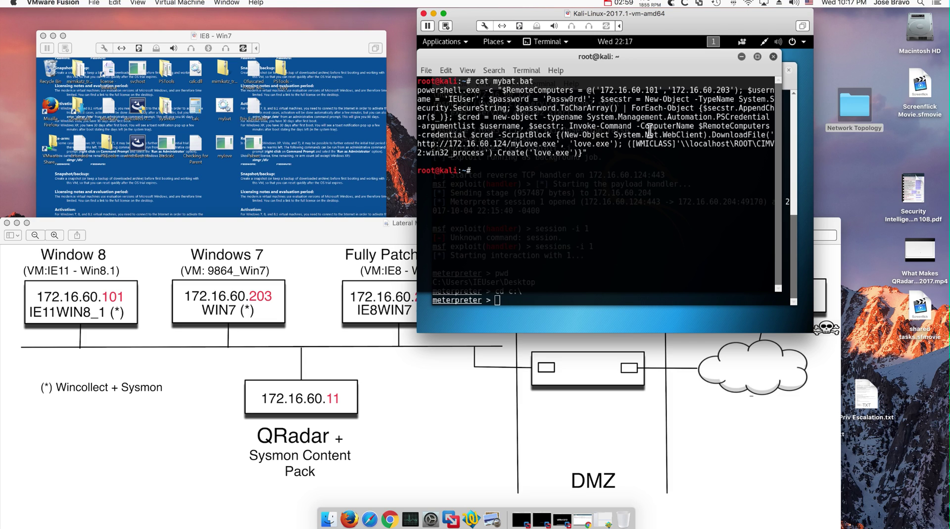
Close the extra terminal and upload mybat.bat to the Win7 host from Meterpreter
left_click(773, 56)
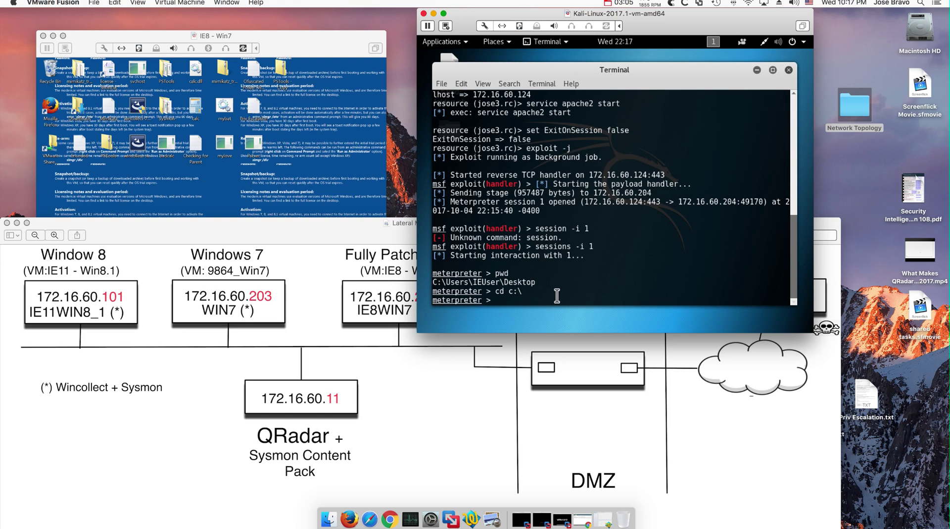
type("upload ")
type("mybat.bat")
key("Return")
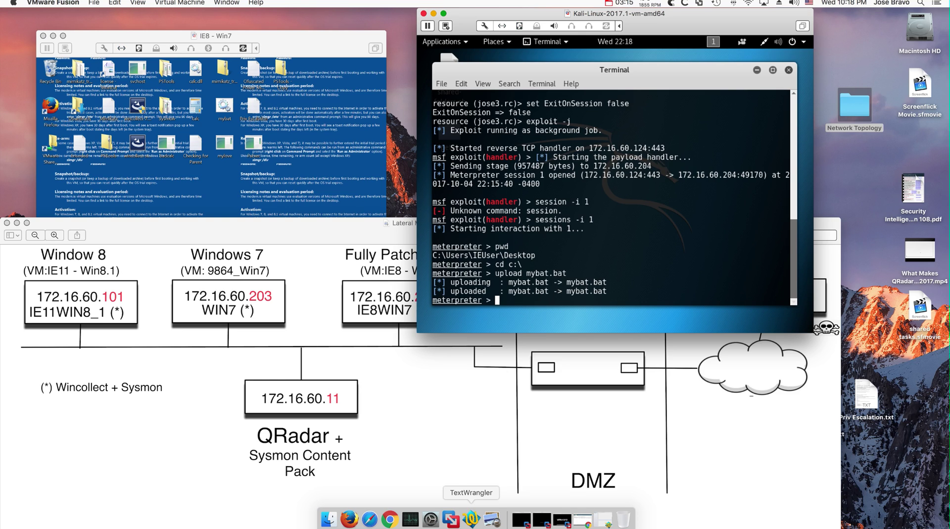
left_click(474, 522)
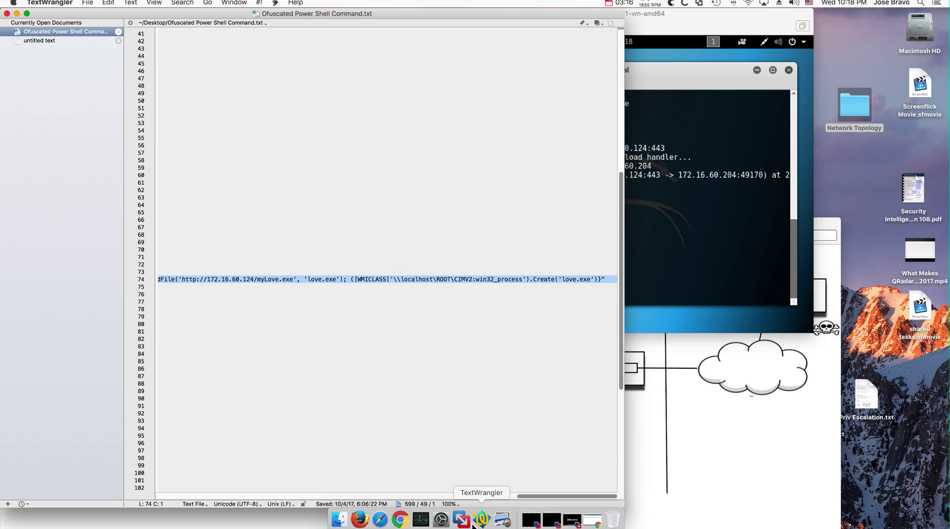
Copy the line 78 'execute -H -c -f' mybat.bat command and minimize the notes
scroll(294, 398, "right", 5)
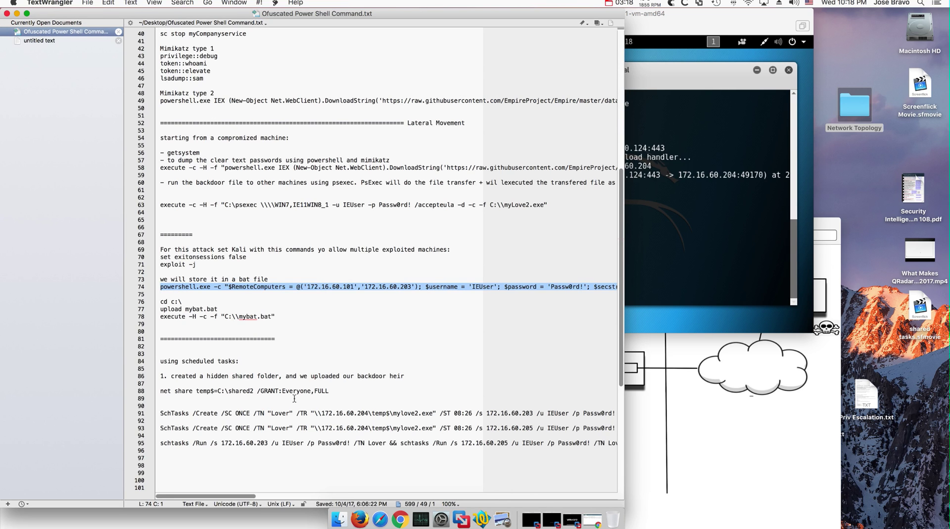
left_click_drag(276, 316, 158, 316)
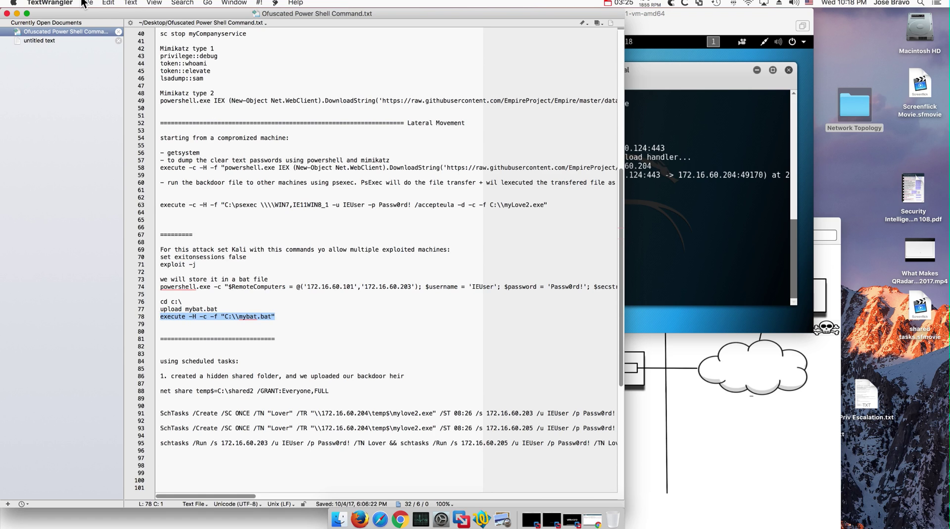
left_click(106, 3)
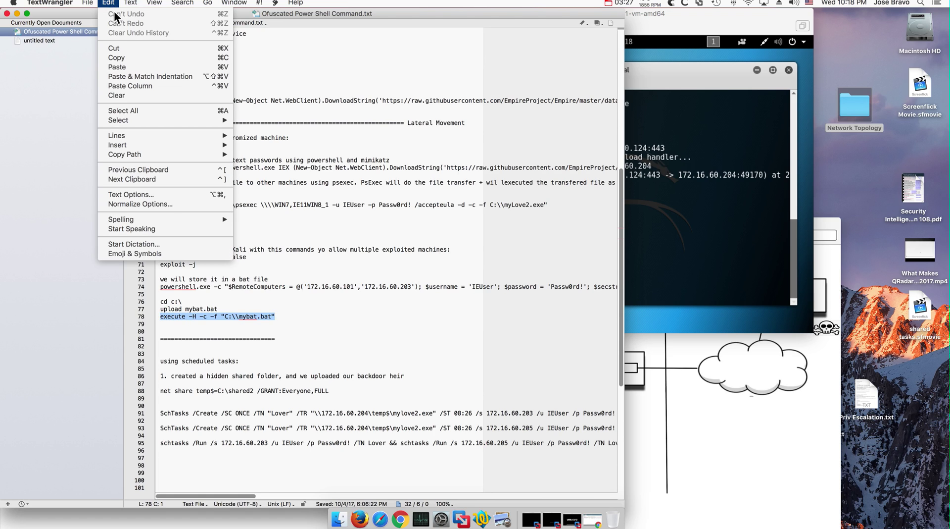
left_click(122, 57)
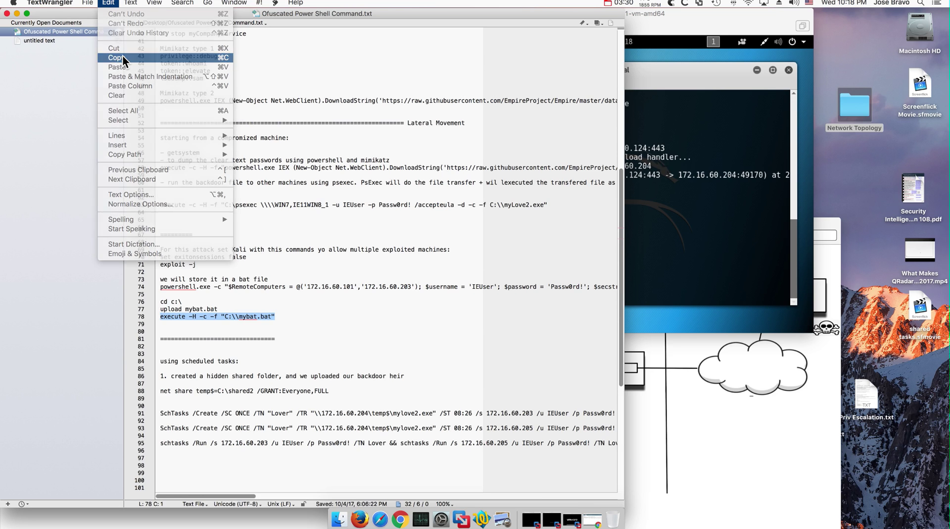
left_click(17, 13)
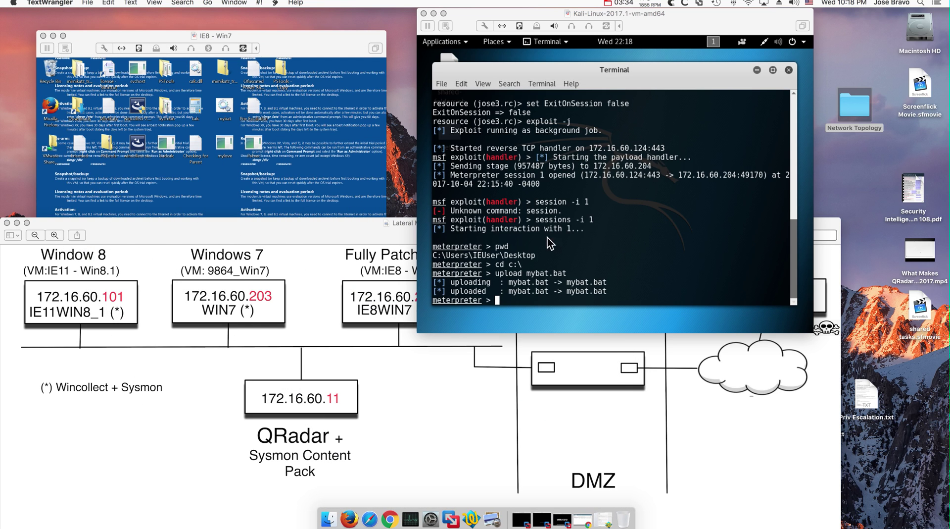
Paste the mybat.bat execute command at the Meterpreter prompt and run it
left_click(512, 298)
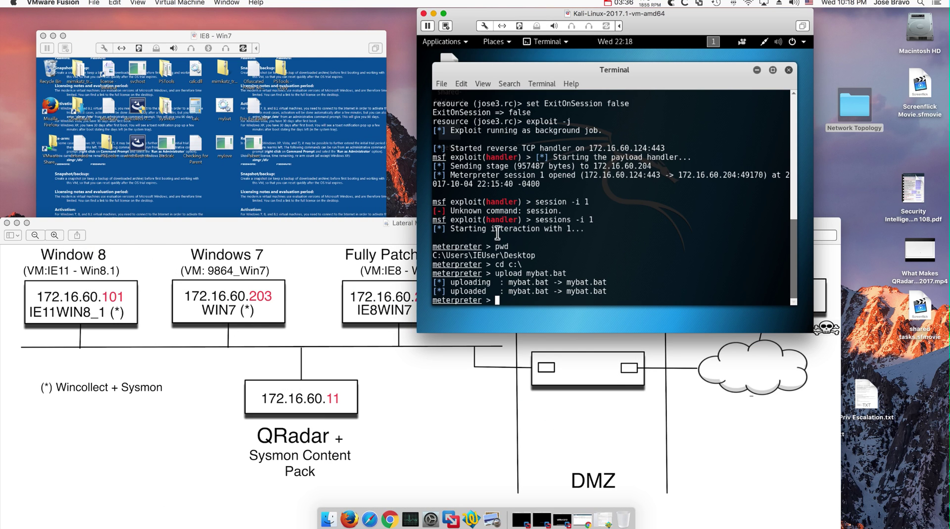
left_click(462, 85)
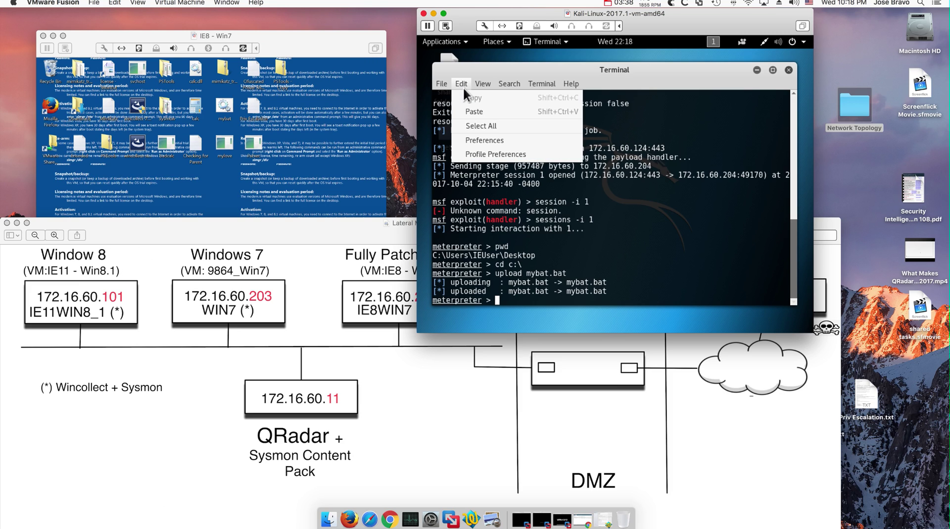
left_click(473, 111)
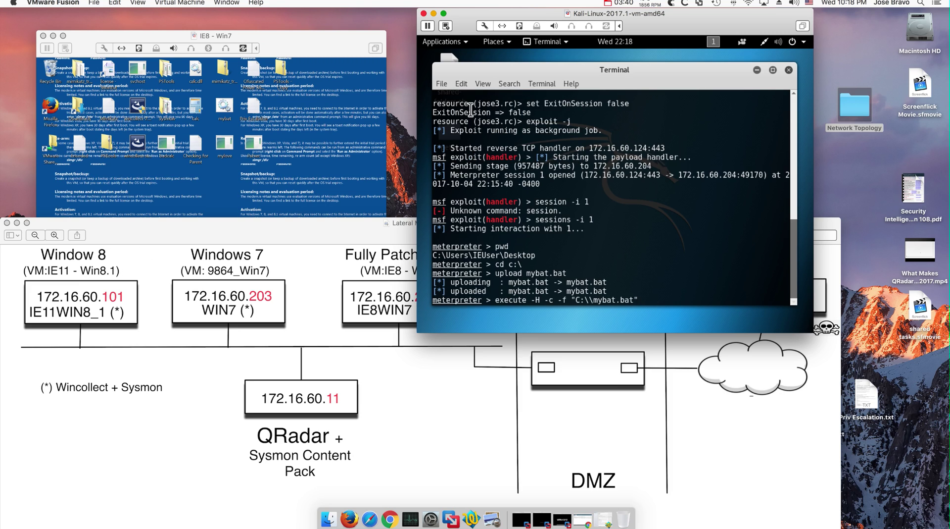
key("Return")
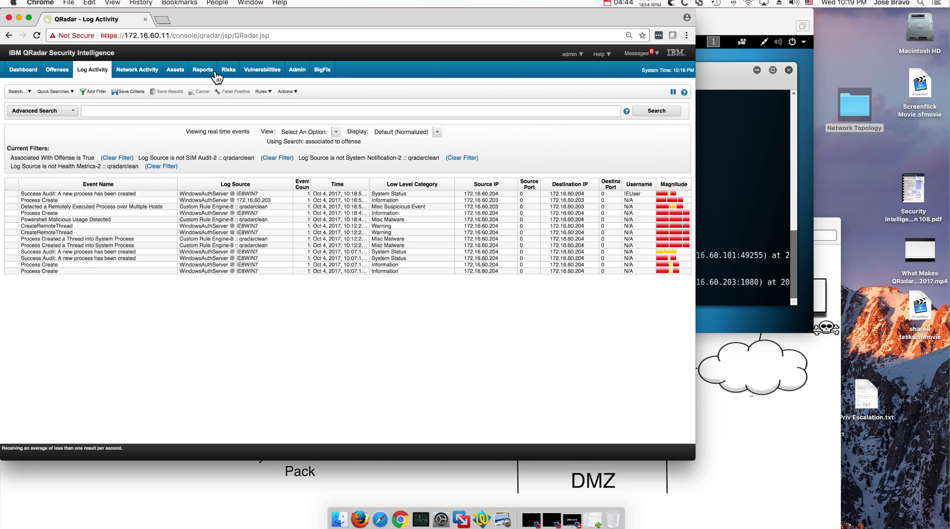
After reviewing the offense-related Log Activity events, switch to the QRadar Admin console
left_click(299, 71)
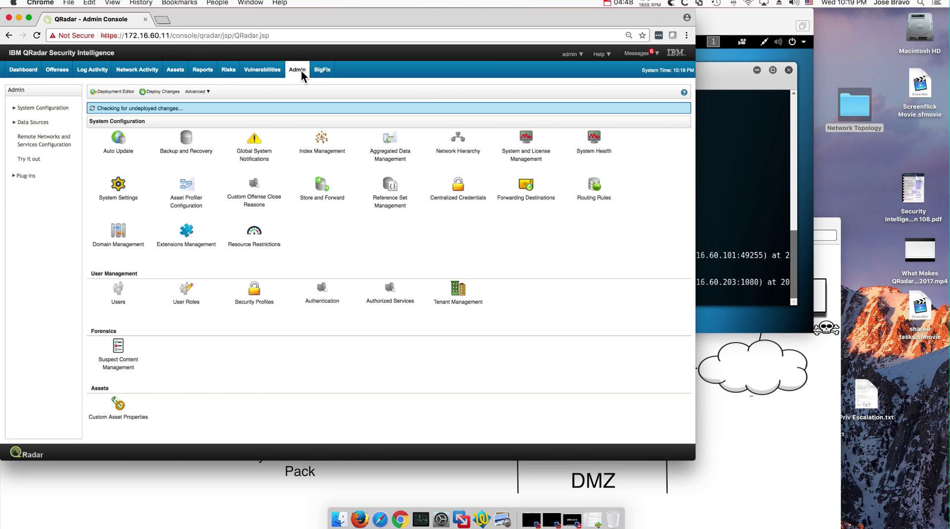
left_click(391, 195)
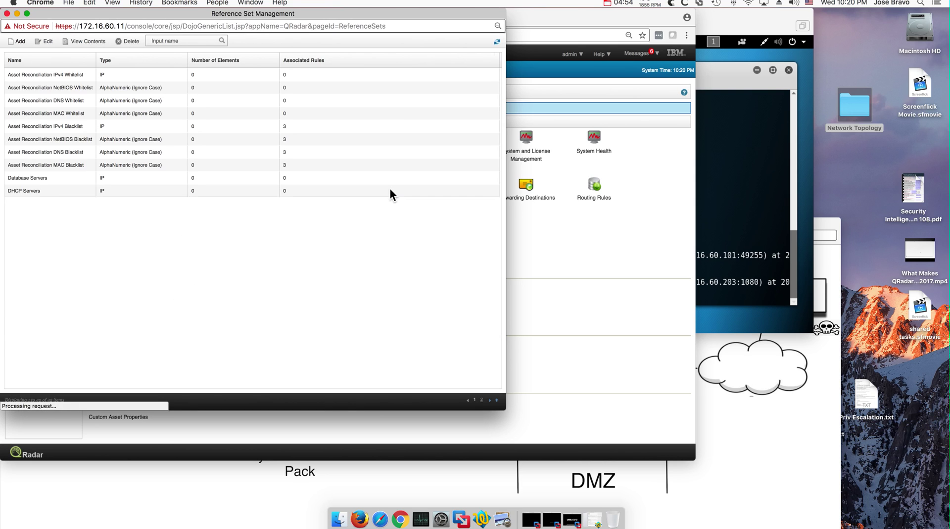
scroll(25, 255, "down", 5)
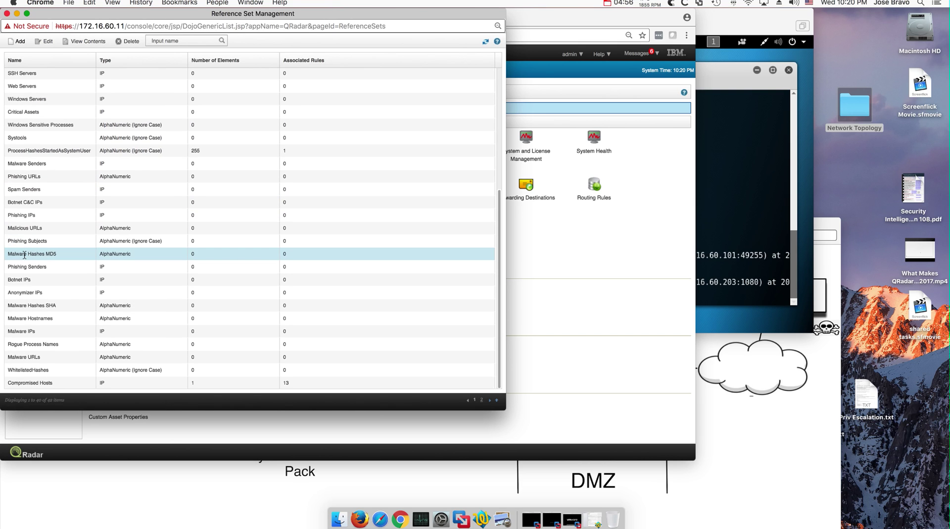
left_click(28, 380)
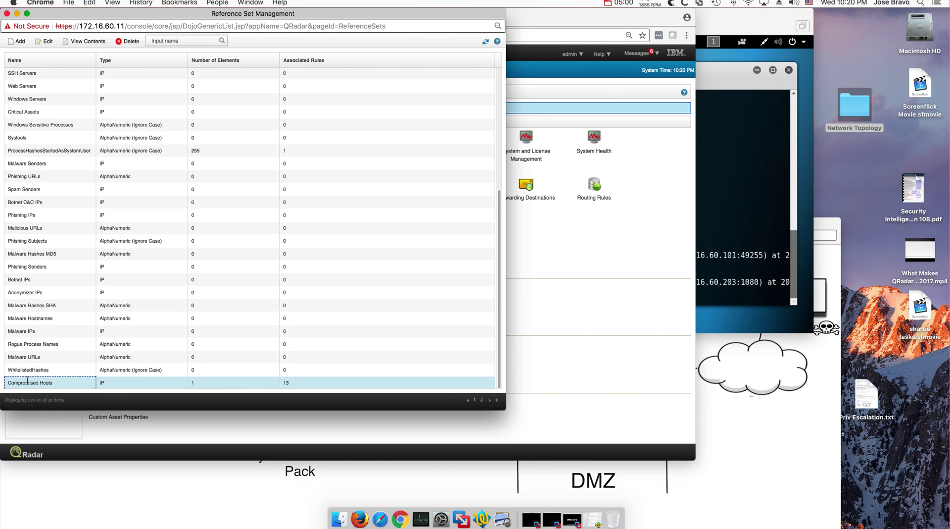
double_click(28, 380)
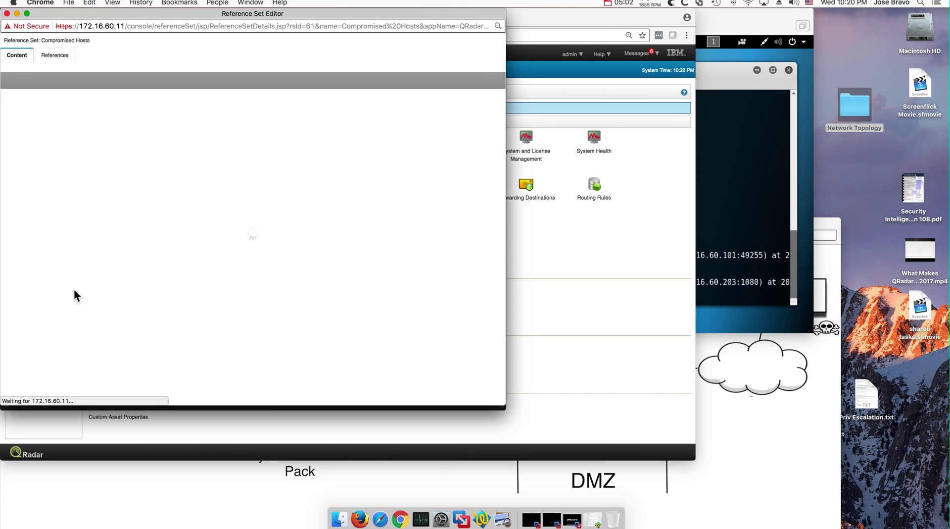
left_click(37, 122)
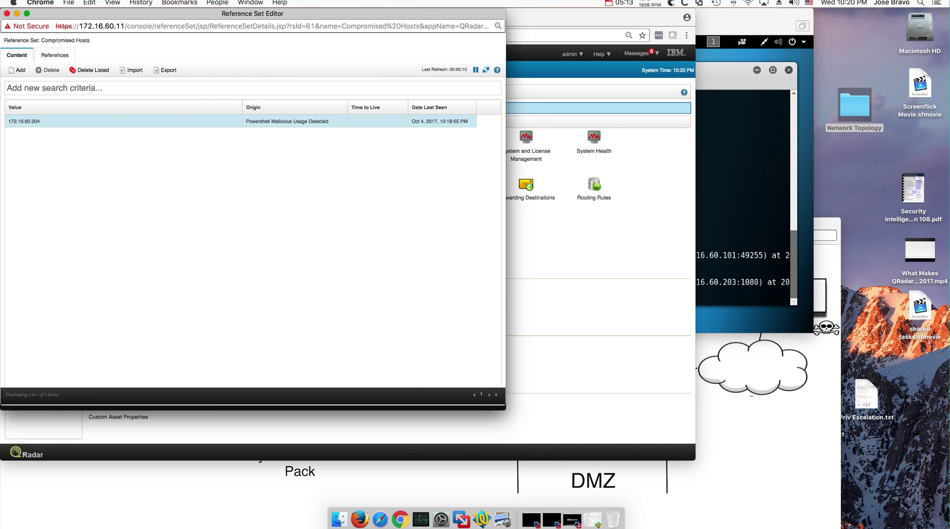
left_click(7, 13)
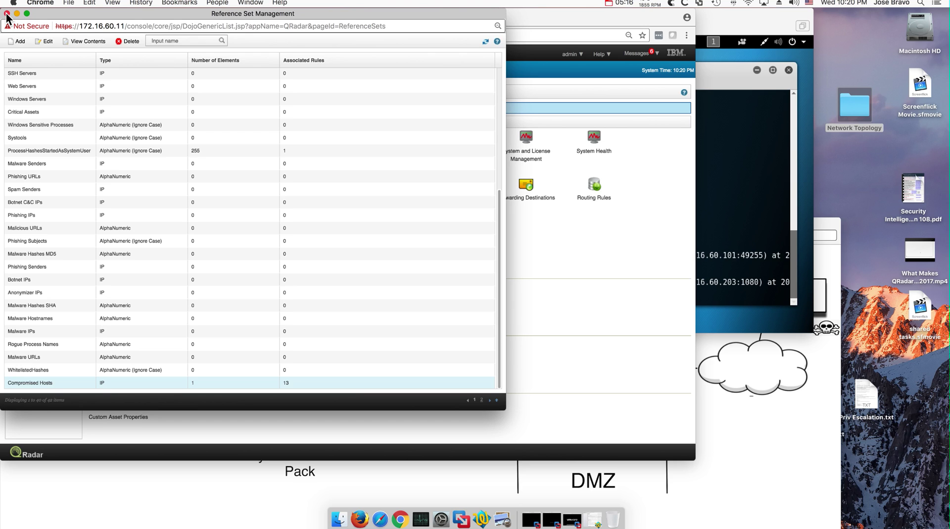
Close the reference set list and return to Log Activity's offense events in front of the diagram
left_click(8, 14)
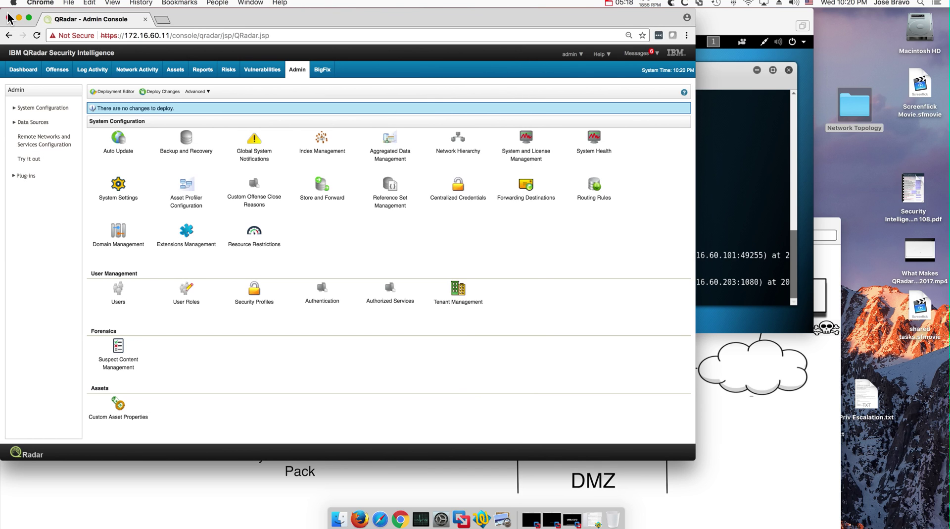
left_click(95, 73)
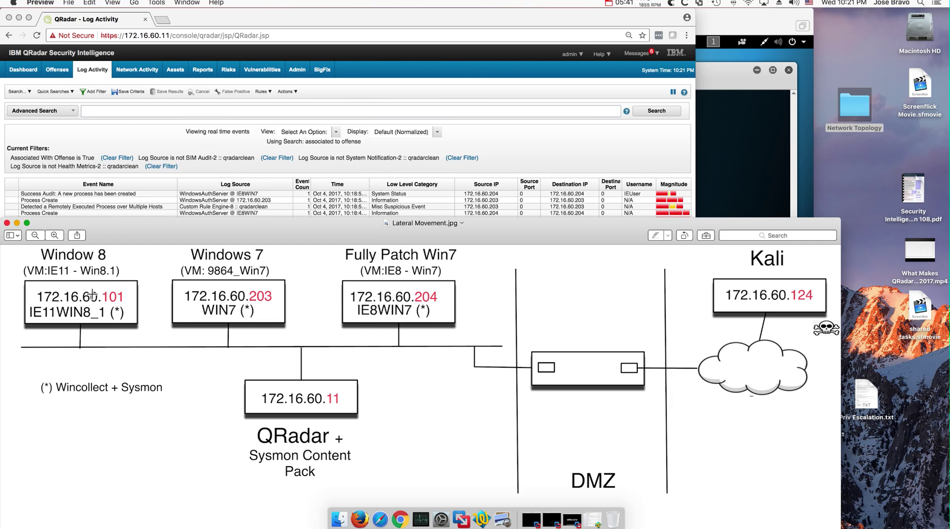
left_click(269, 163)
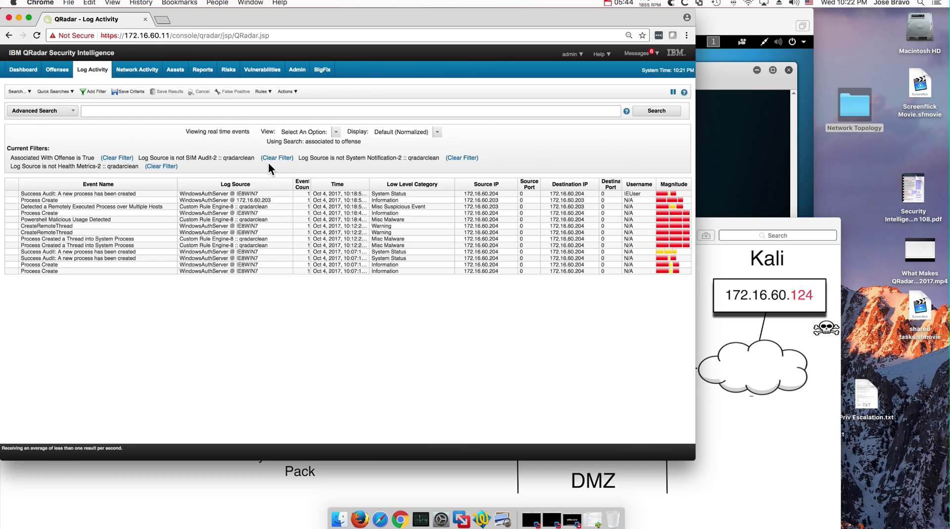